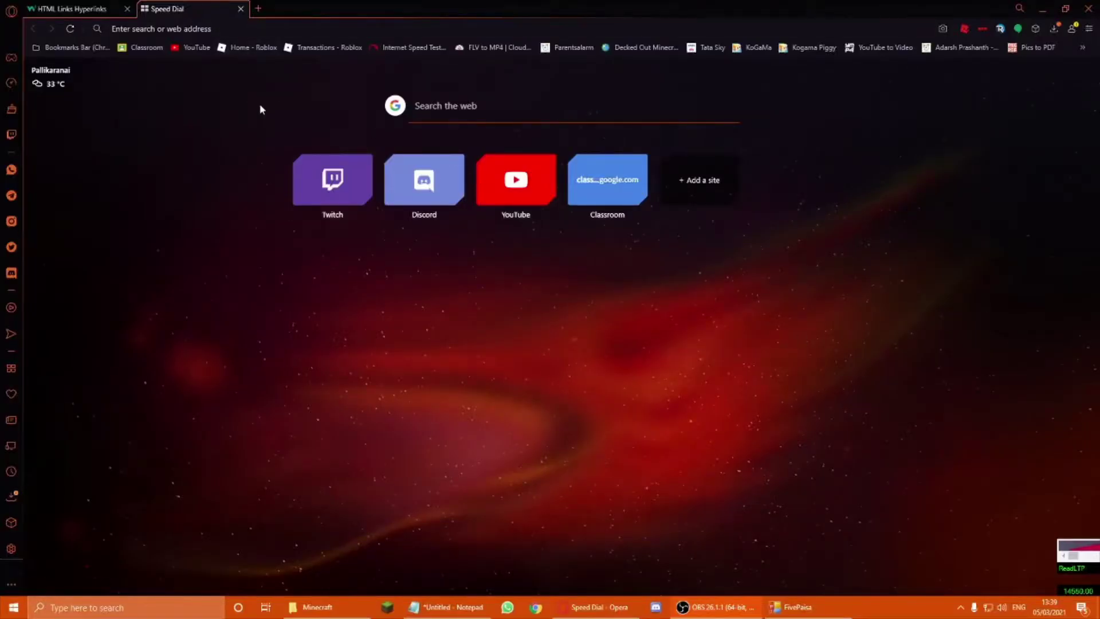
Load the Aternos website and go to the servers list
{"action": "left_click", "coordinate": [231, 28]}
{"action": "type", "text": "aternos"}
{"action": "key", "text": "Return"}
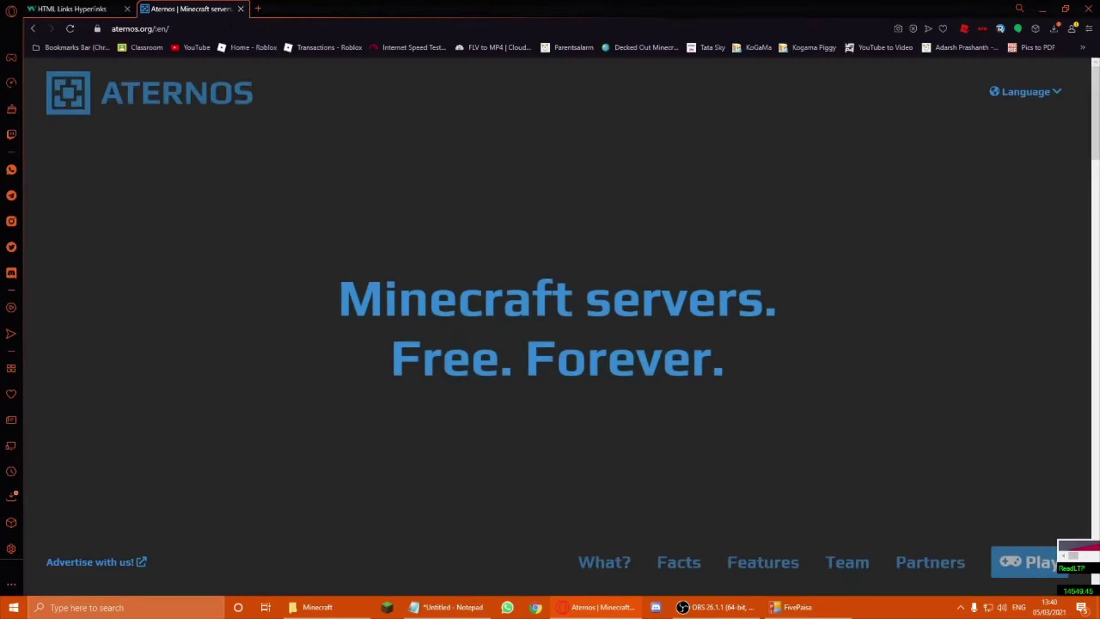
{"action": "left_click", "coordinate": [1002, 575]}
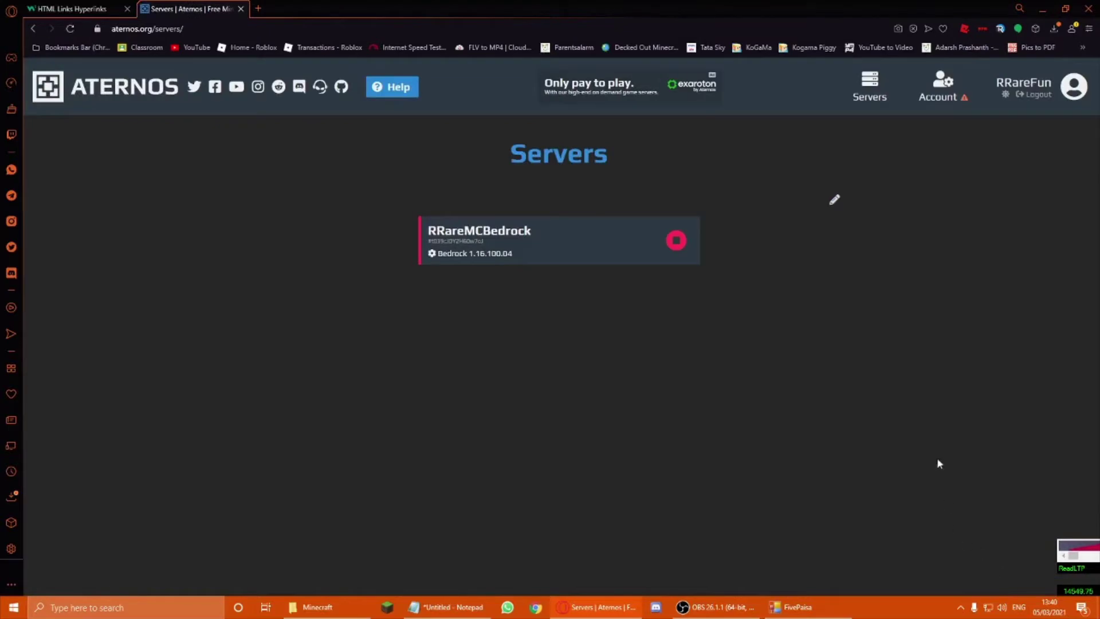
Log out of Aternos and log back in with the saved credentials
{"action": "left_click", "coordinate": [1039, 95]}
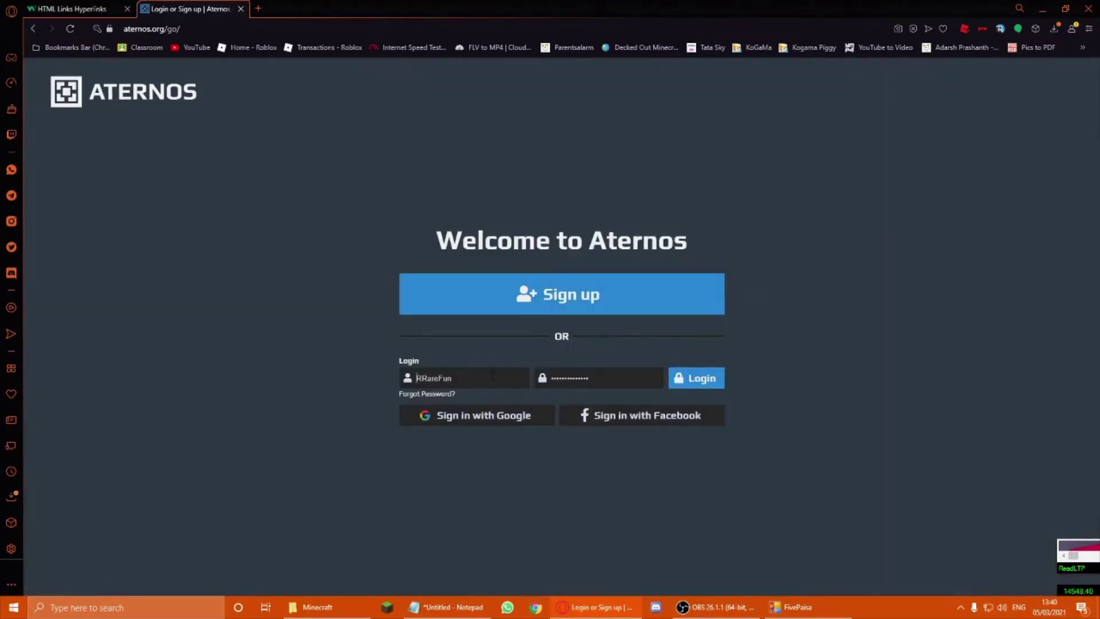
{"action": "left_click", "coordinate": [493, 376]}
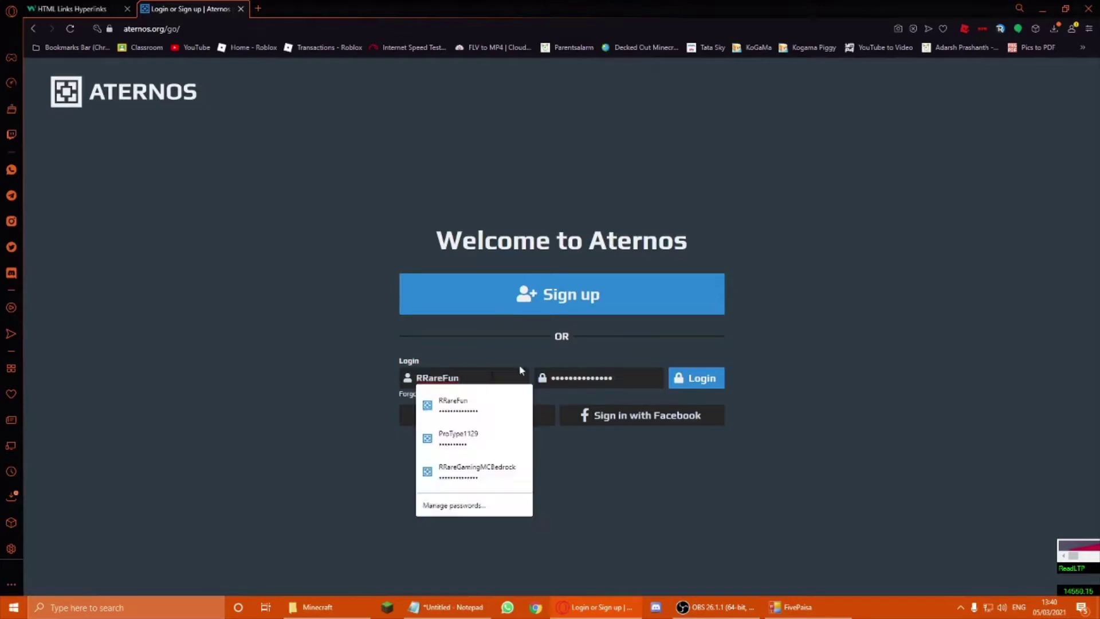
{"action": "left_click", "coordinate": [697, 371]}
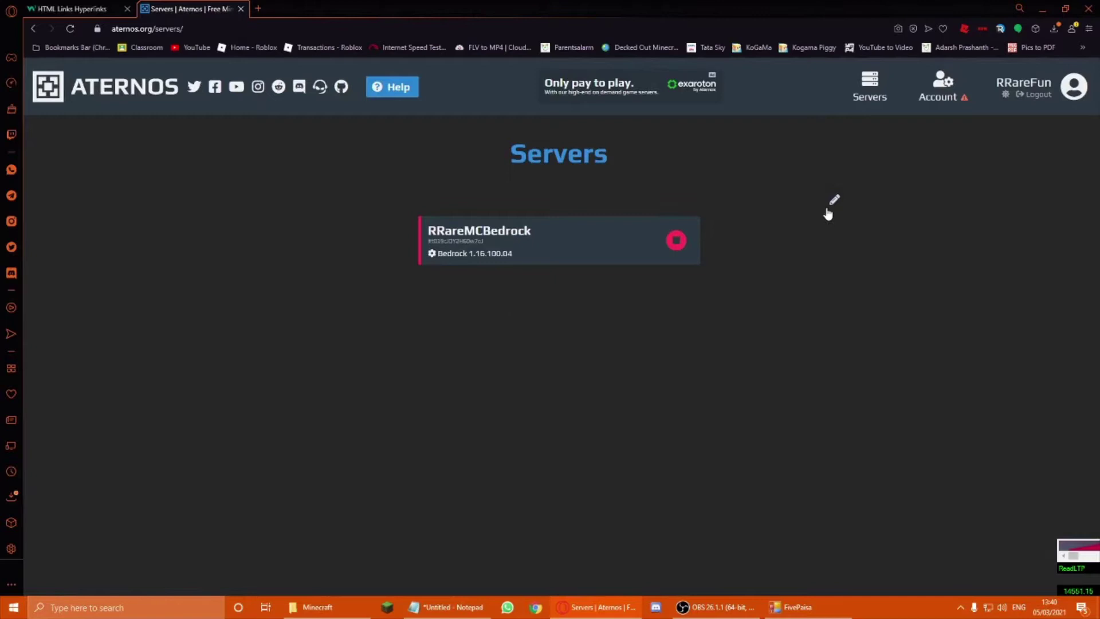
Delete the Bedrock 1.16.100.04 server and create a new Java Edition server
{"action": "left_click", "coordinate": [826, 208]}
{"action": "left_click", "coordinate": [684, 243]}
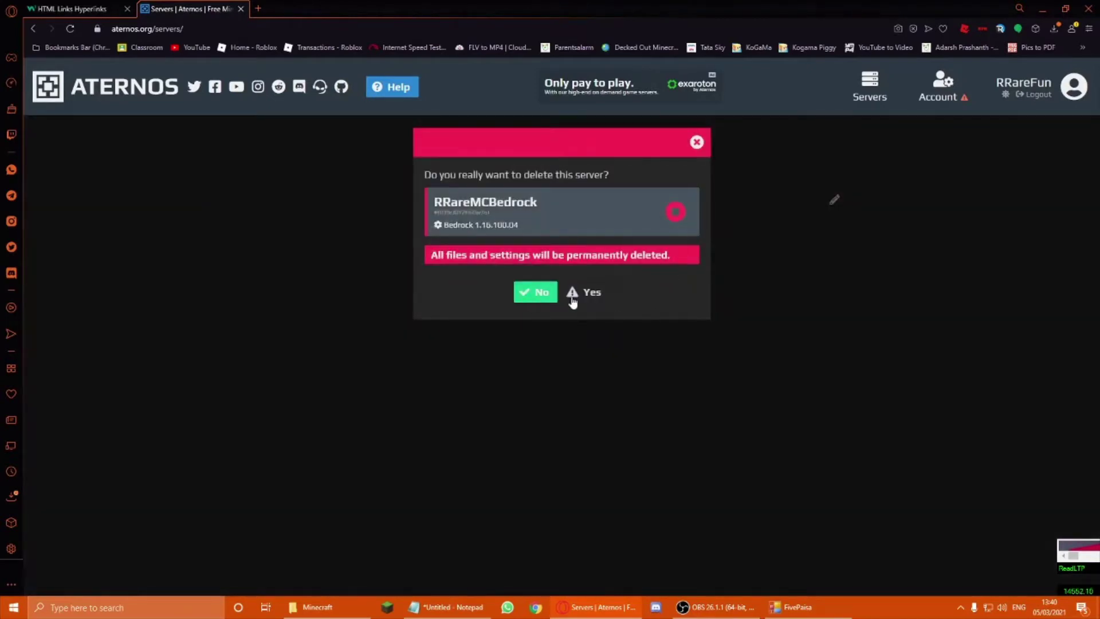
{"action": "left_click", "coordinate": [571, 290]}
{"action": "left_click", "coordinate": [597, 213]}
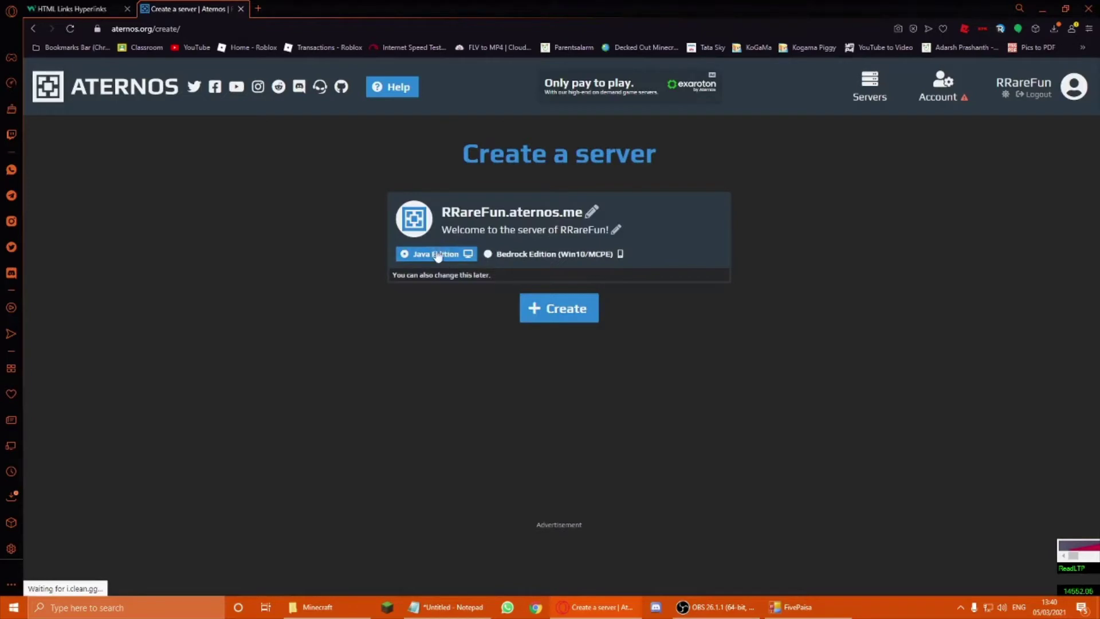
{"action": "left_click", "coordinate": [574, 315]}
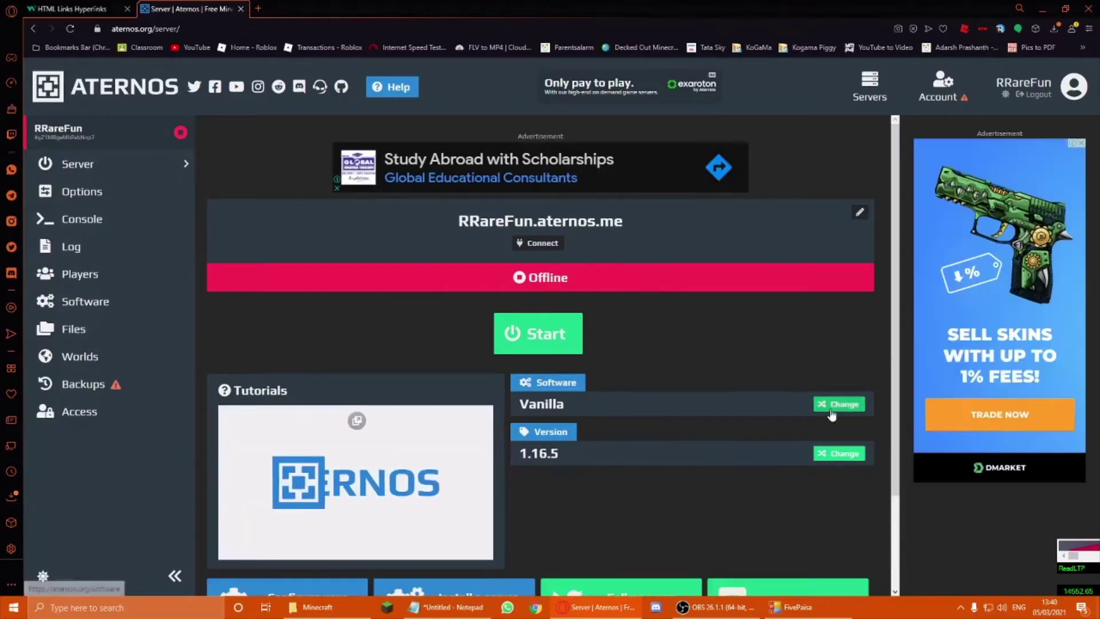
Browse the server software options, then view the Backups page's Google Drive notice
{"action": "left_click", "coordinate": [838, 404]}
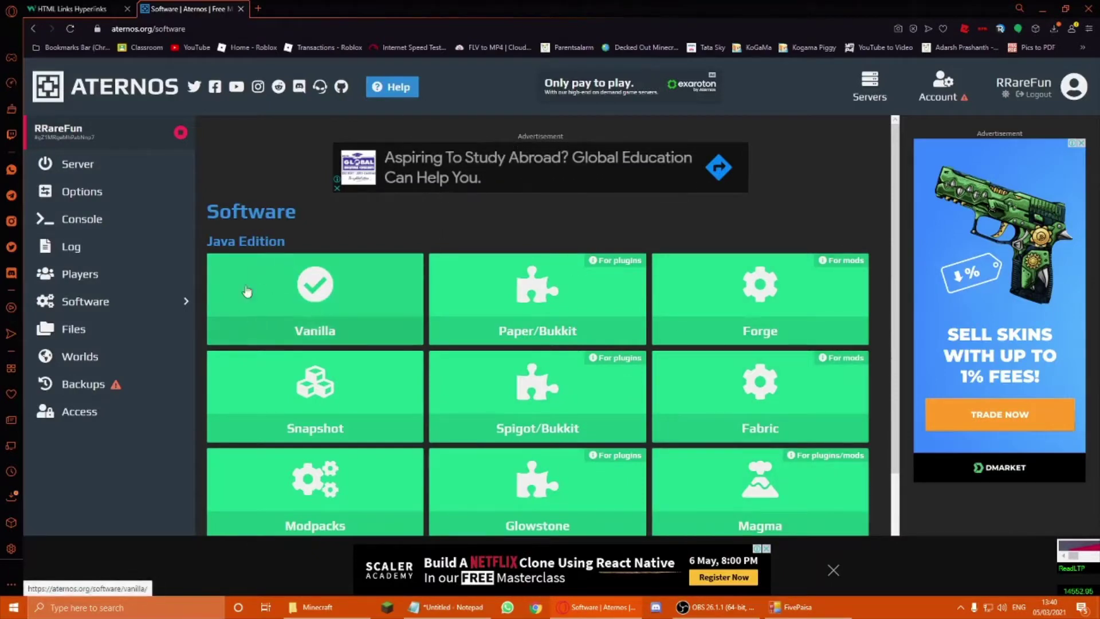
{"action": "left_click", "coordinate": [30, 29]}
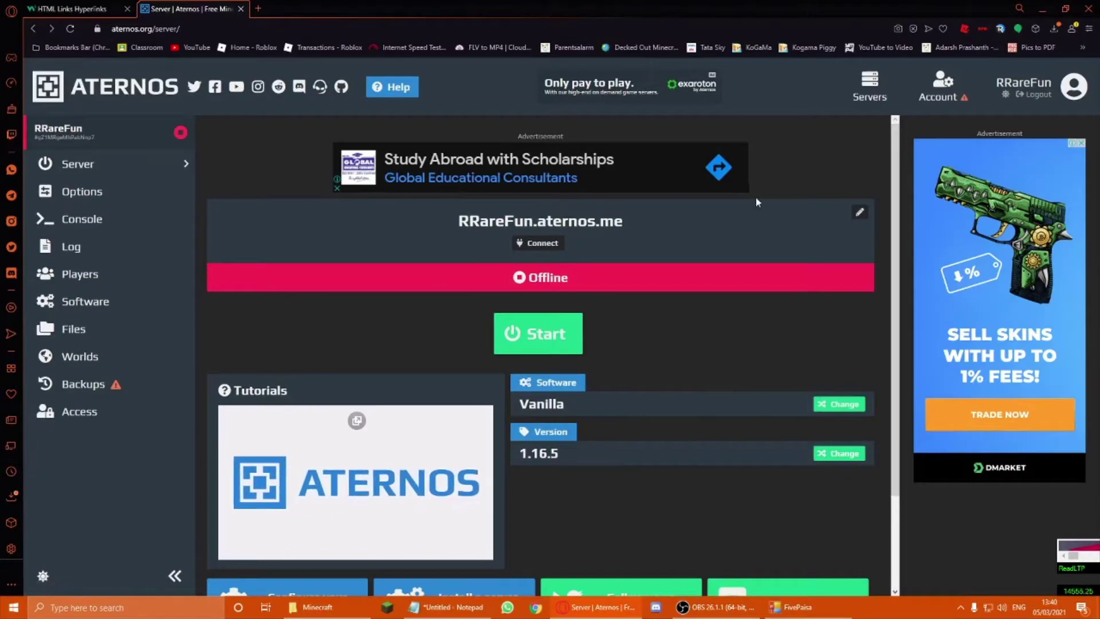
{"action": "left_click", "coordinate": [75, 383]}
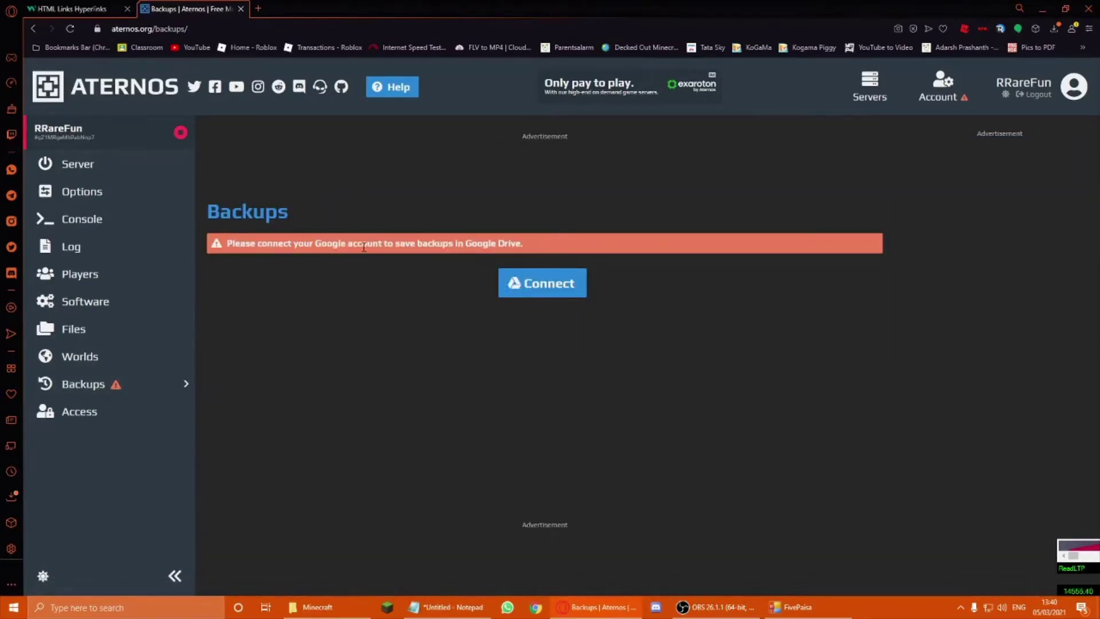
{"action": "left_click_drag", "start_coordinate": [395, 247], "coordinate": [453, 245]}
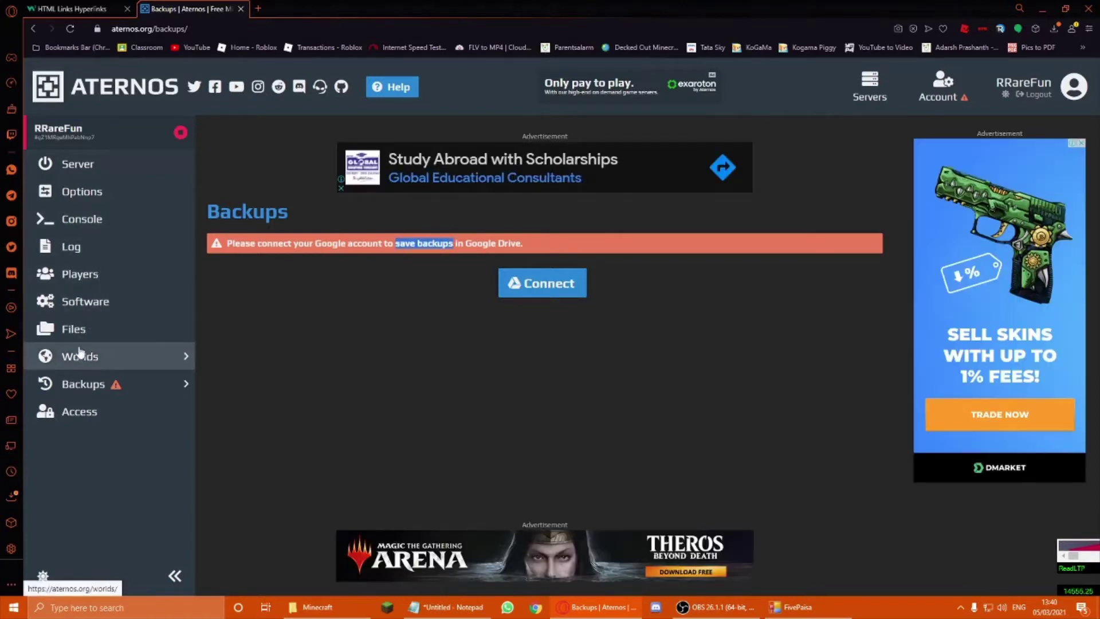
In server Options, set Gamemode to Creative and switch on Cracked and Commandblocks
{"action": "left_click", "coordinate": [109, 197]}
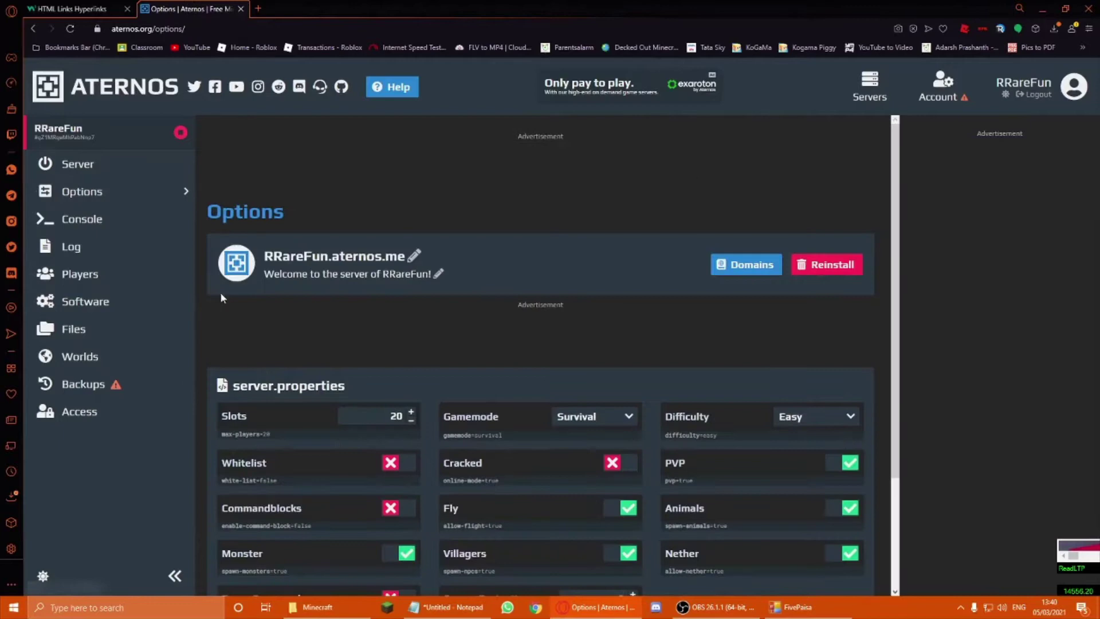
{"action": "scroll", "coordinate": [328, 369], "scroll_direction": "down", "scroll_amount": 2}
{"action": "scroll", "coordinate": [328, 372], "scroll_direction": "down", "scroll_amount": 1}
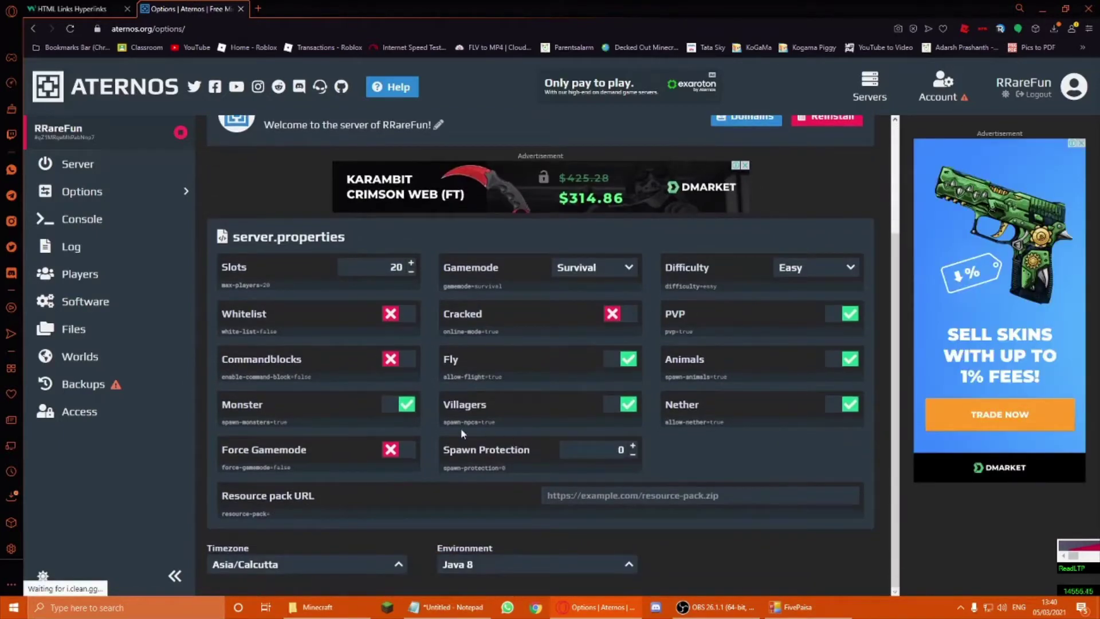
{"action": "left_click", "coordinate": [593, 268]}
{"action": "left_click", "coordinate": [591, 305]}
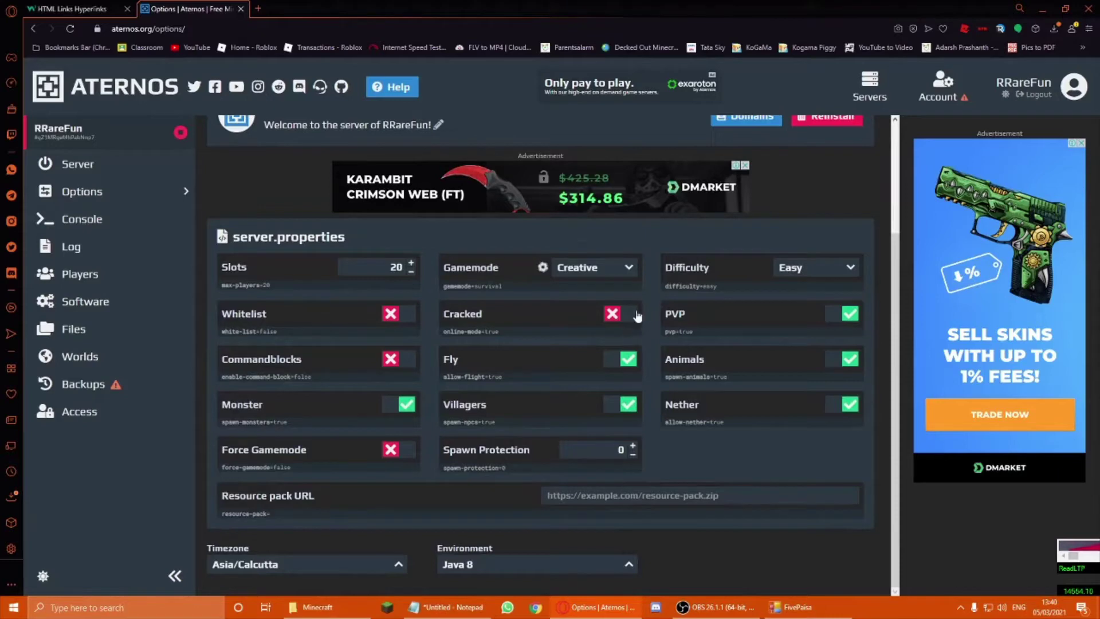
{"action": "left_click", "coordinate": [613, 317]}
{"action": "left_click", "coordinate": [394, 369]}
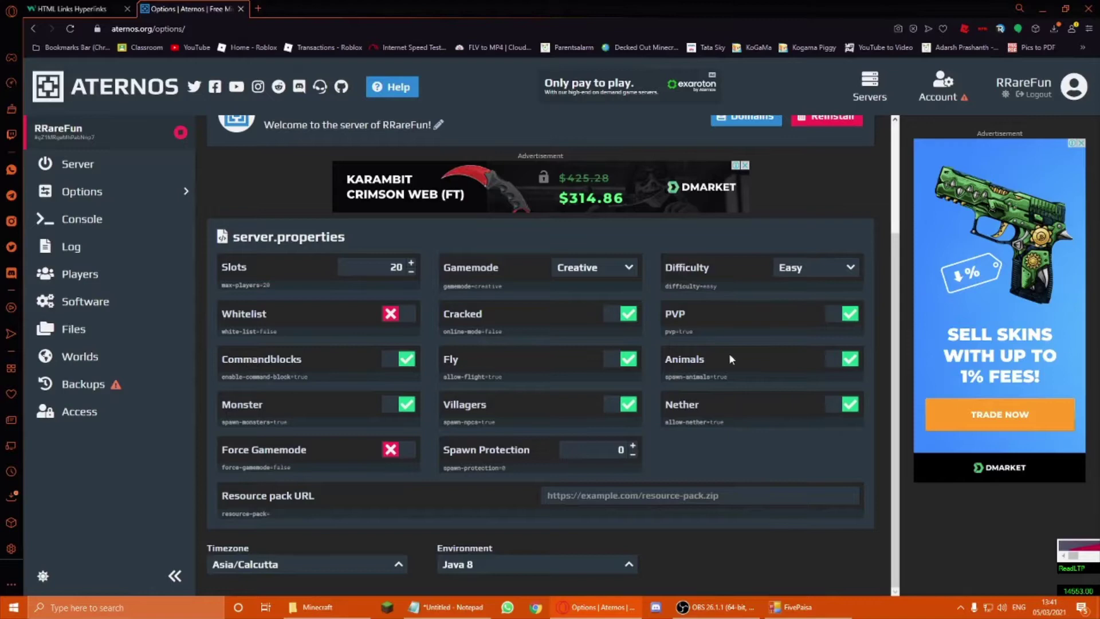
{"action": "scroll", "coordinate": [776, 380], "scroll_direction": "up", "scroll_amount": 1}
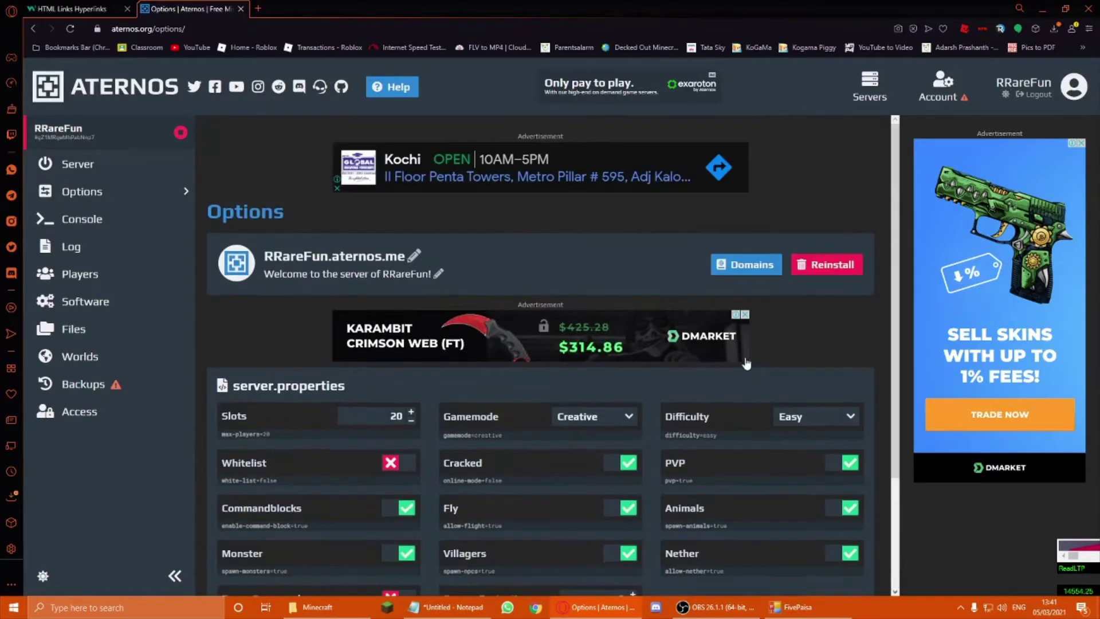
{"action": "scroll", "coordinate": [739, 487], "scroll_direction": "down", "scroll_amount": 1}
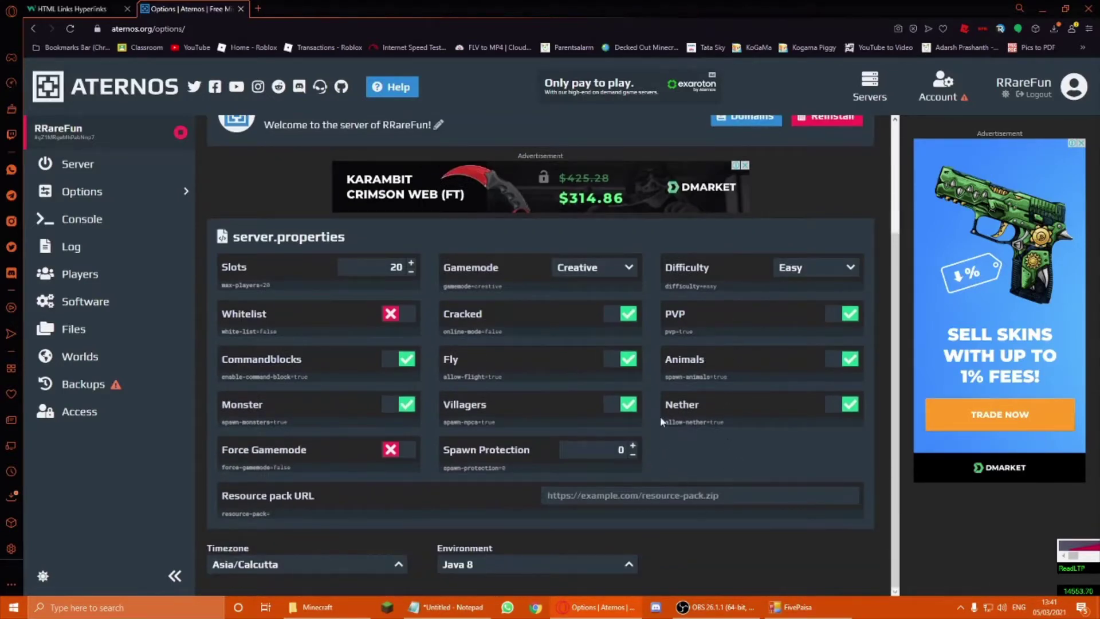
{"action": "scroll", "coordinate": [786, 359], "scroll_direction": "up", "scroll_amount": 2}
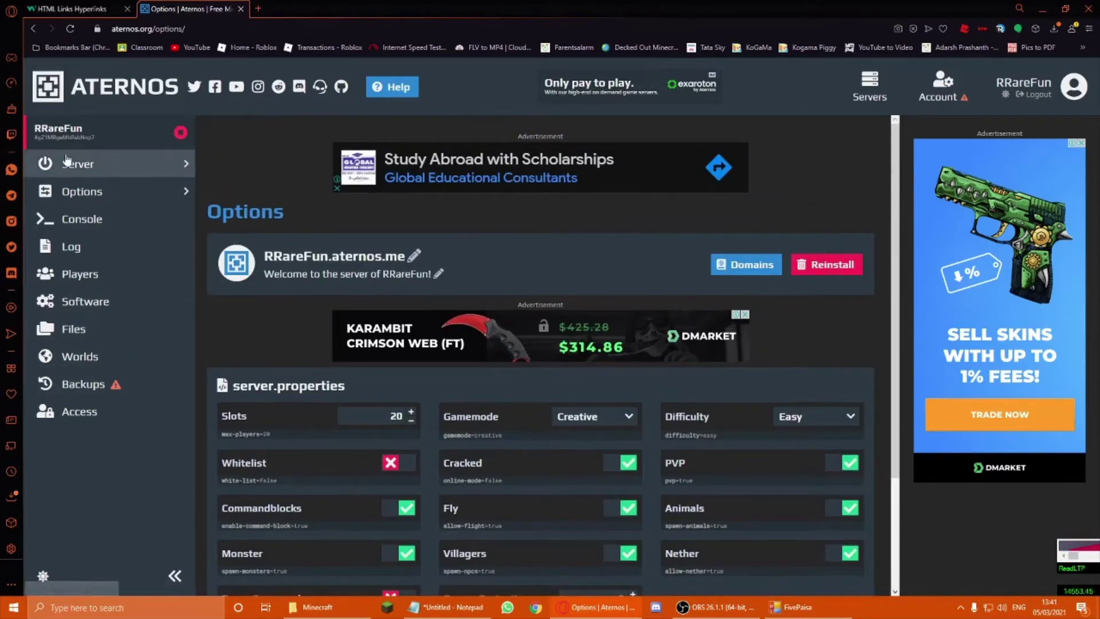
Recheck the Options page settings, then return to the server overview
{"action": "left_click", "coordinate": [82, 165]}
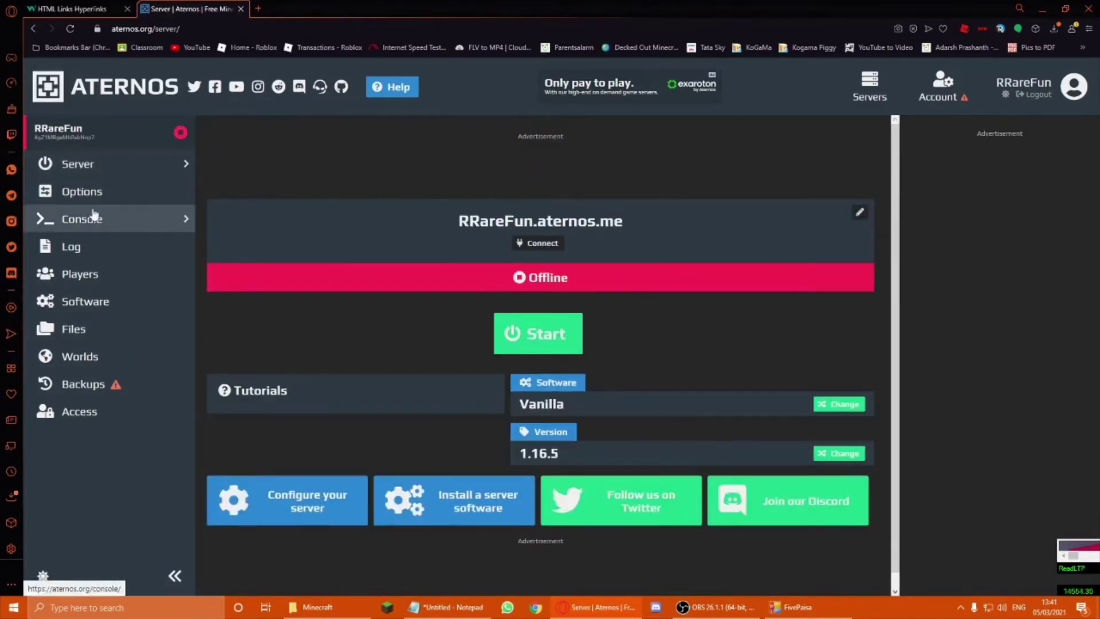
{"action": "left_click", "coordinate": [85, 187]}
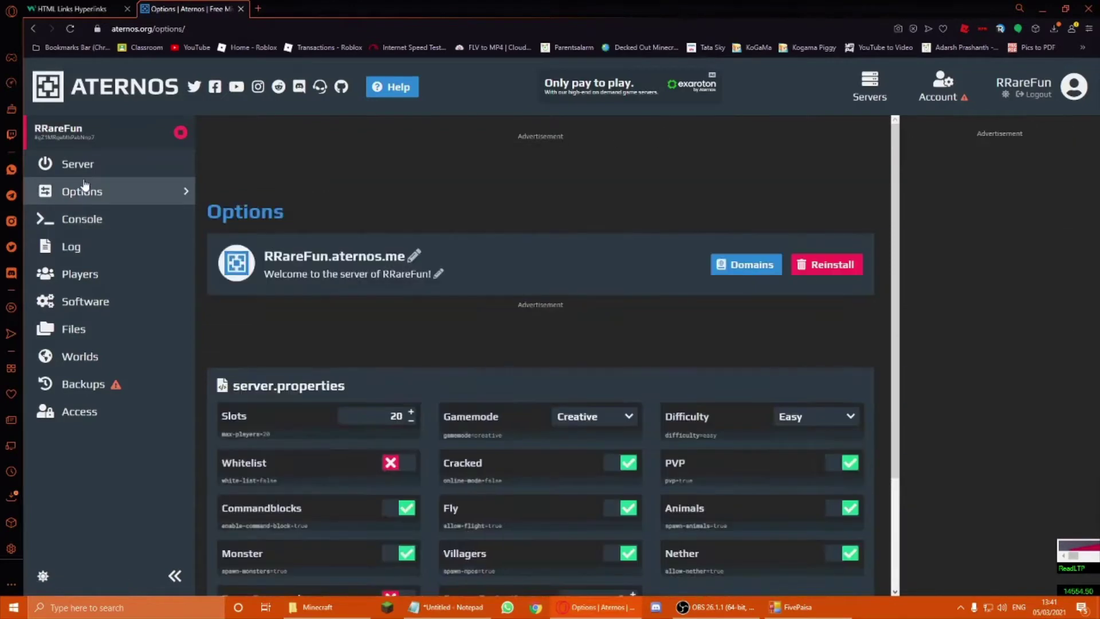
{"action": "scroll", "coordinate": [473, 349], "scroll_direction": "down", "scroll_amount": 3}
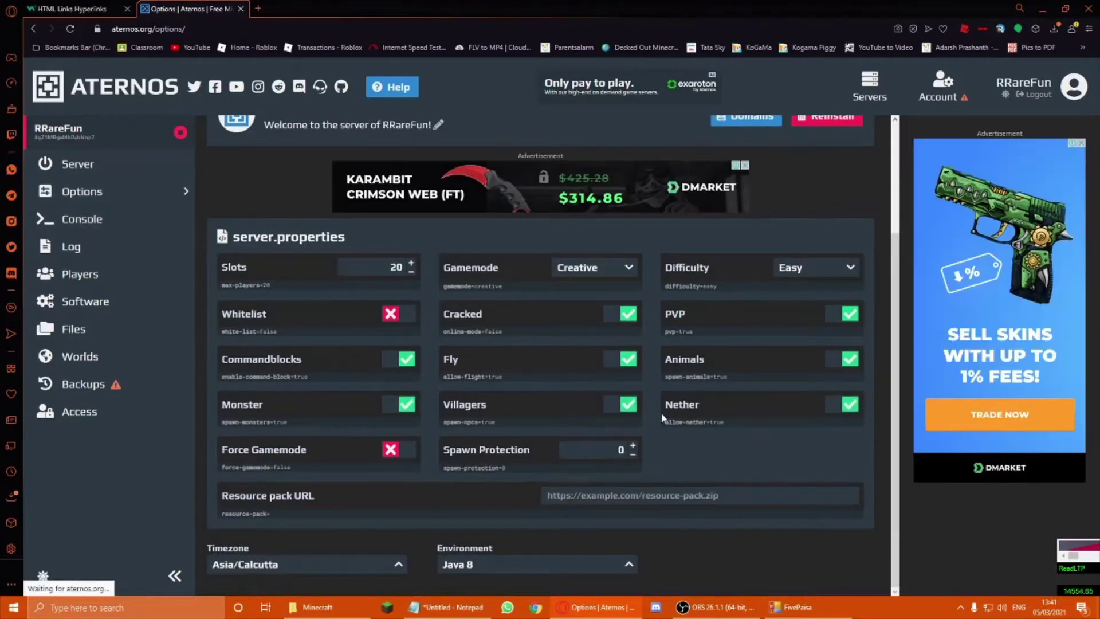
{"action": "scroll", "coordinate": [200, 308], "scroll_direction": "up", "scroll_amount": 3}
{"action": "left_click", "coordinate": [139, 177]}
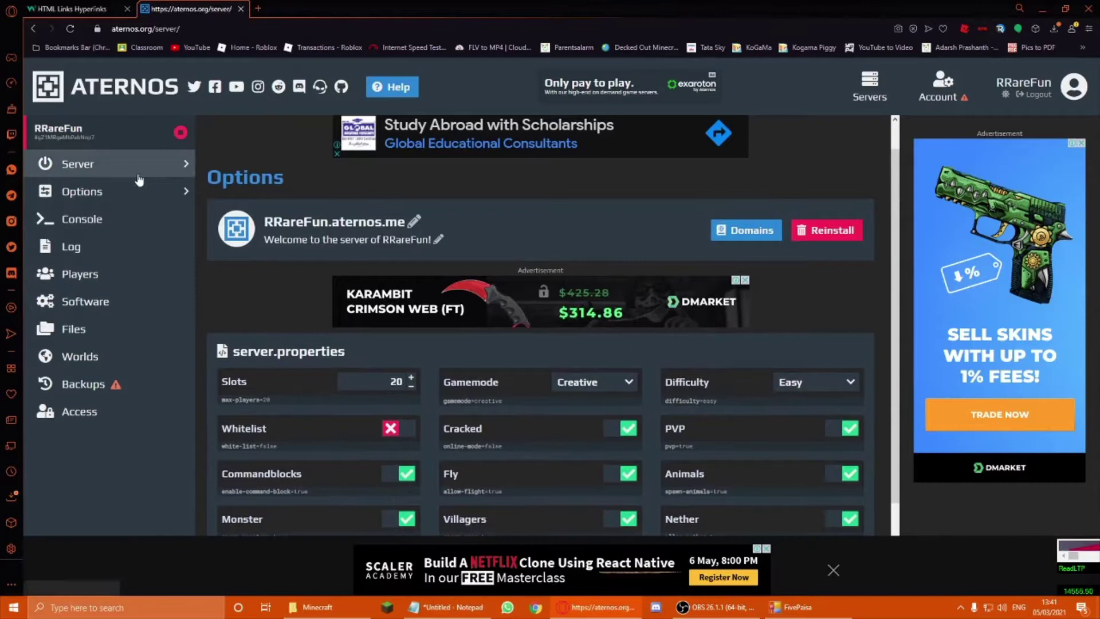
Start the server, accept the Mojang EULA and agree to queue notifications
{"action": "left_click", "coordinate": [533, 335]}
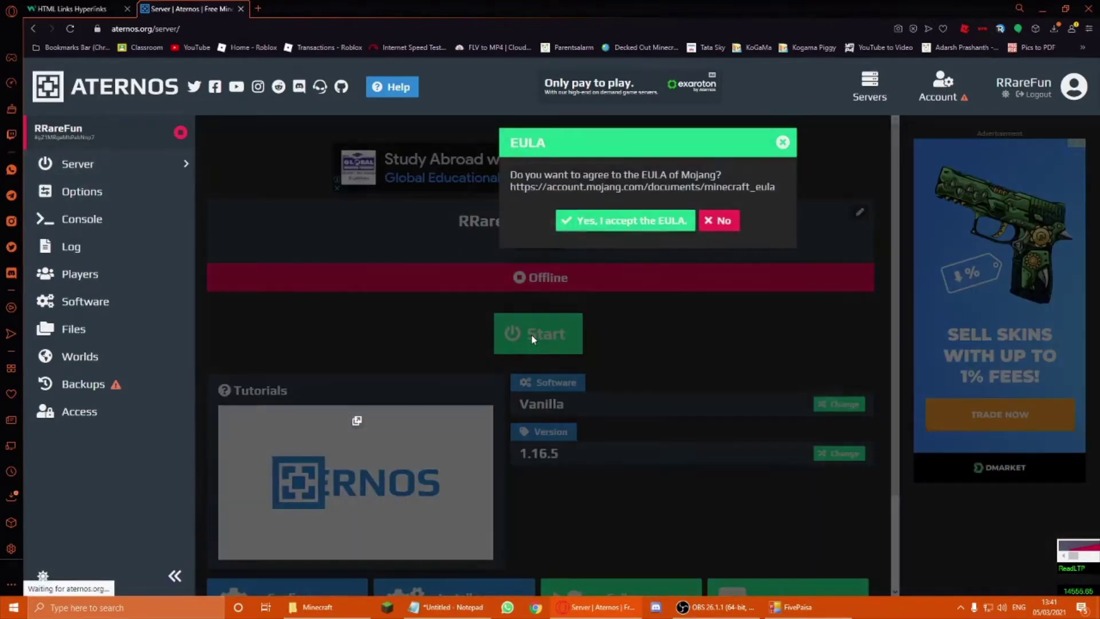
{"action": "left_click", "coordinate": [624, 222]}
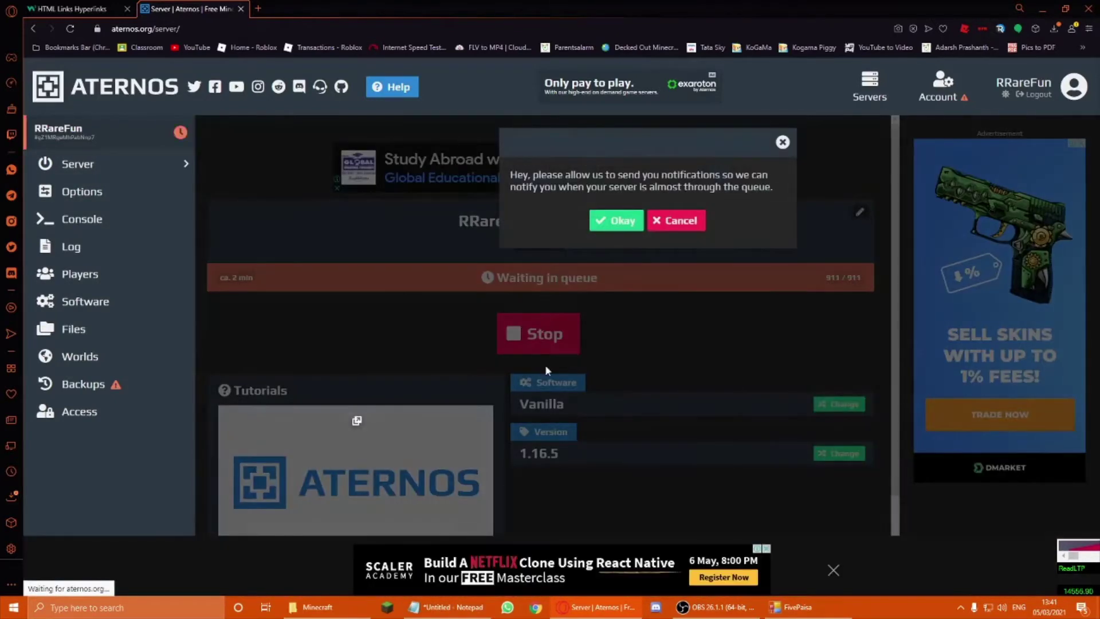
{"action": "left_click", "coordinate": [621, 224]}
{"action": "key", "text": "F11"}
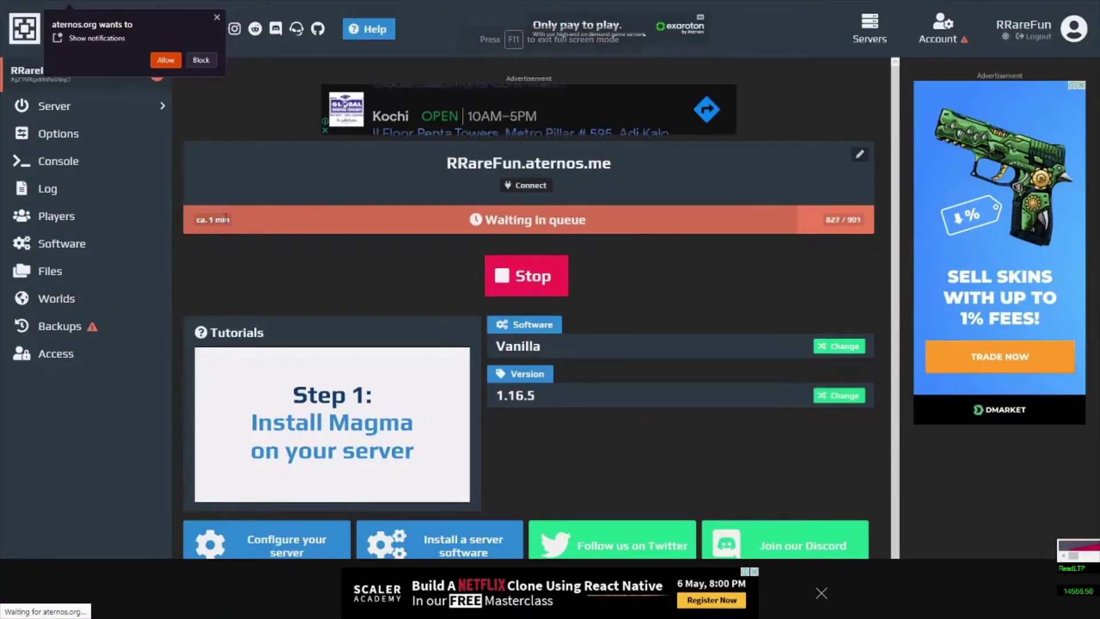
{"action": "key", "text": "F11"}
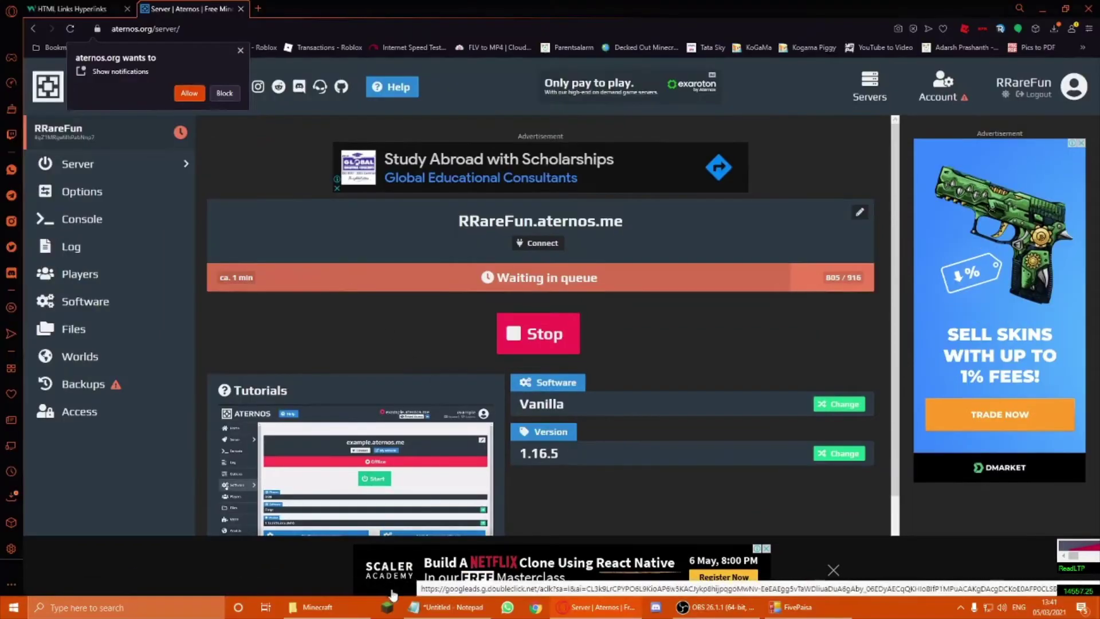
Launch TLauncher, then return to Aternos and allow its browser notifications
{"action": "left_click", "coordinate": [387, 608]}
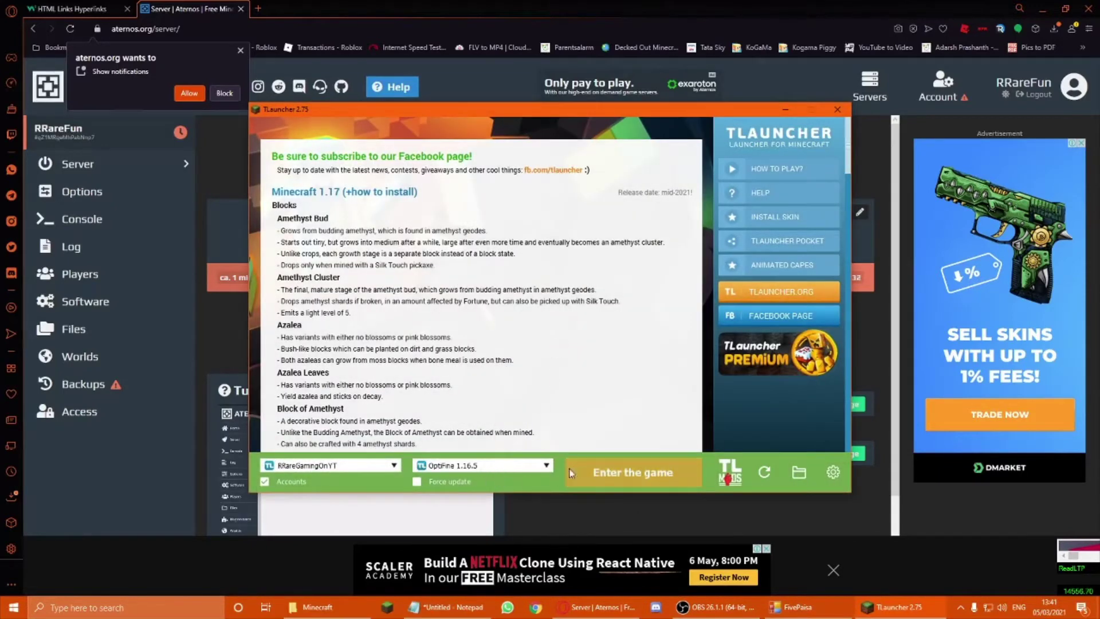
{"action": "left_click", "coordinate": [833, 572]}
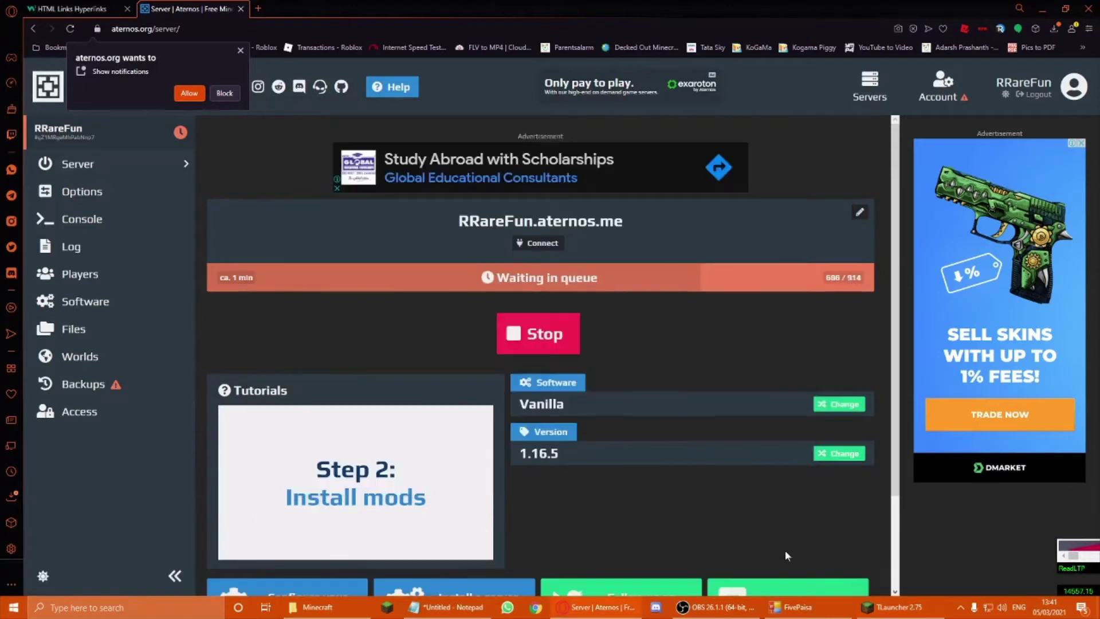
{"action": "left_click_drag", "start_coordinate": [498, 280], "coordinate": [576, 281]}
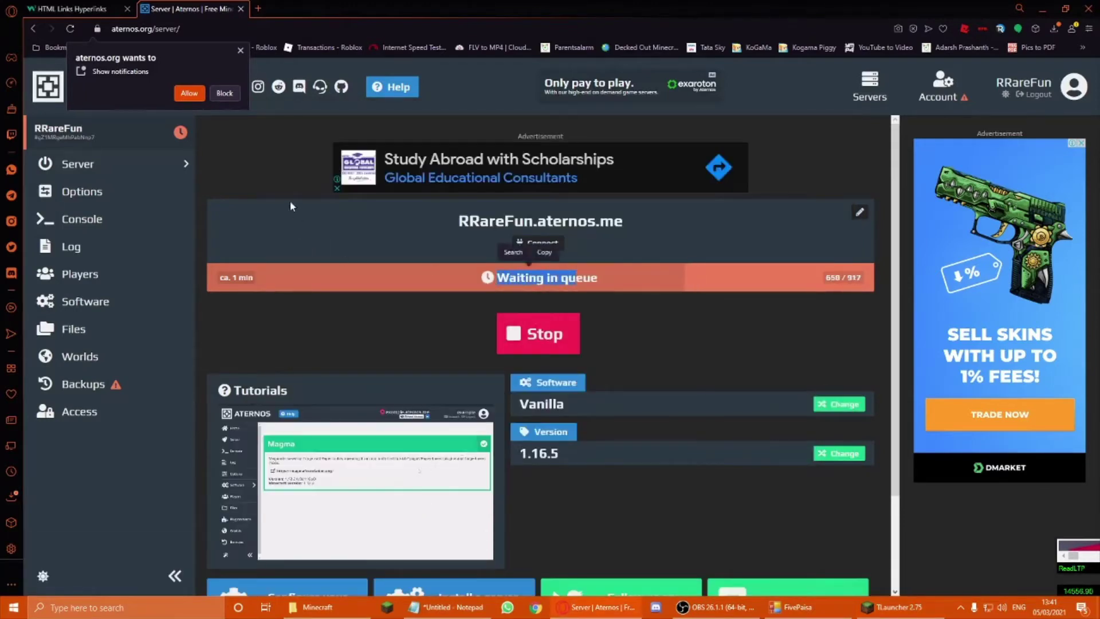
{"action": "left_click", "coordinate": [189, 94]}
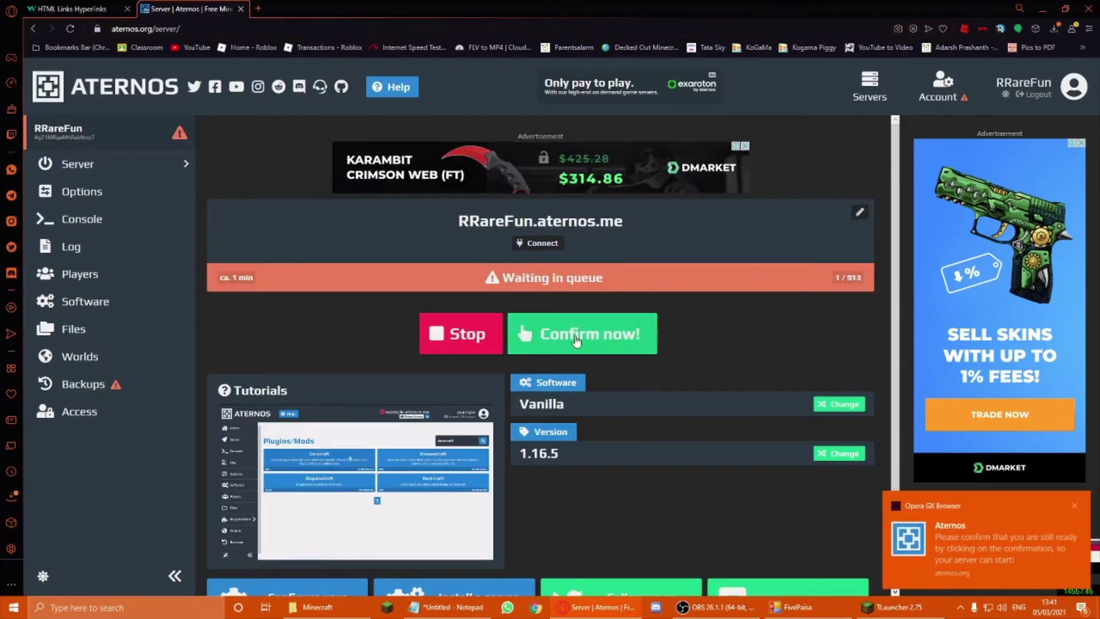
Confirm the queued start so the server comes online with 0/20 players and 2400 MB RAM
{"action": "left_click", "coordinate": [577, 340]}
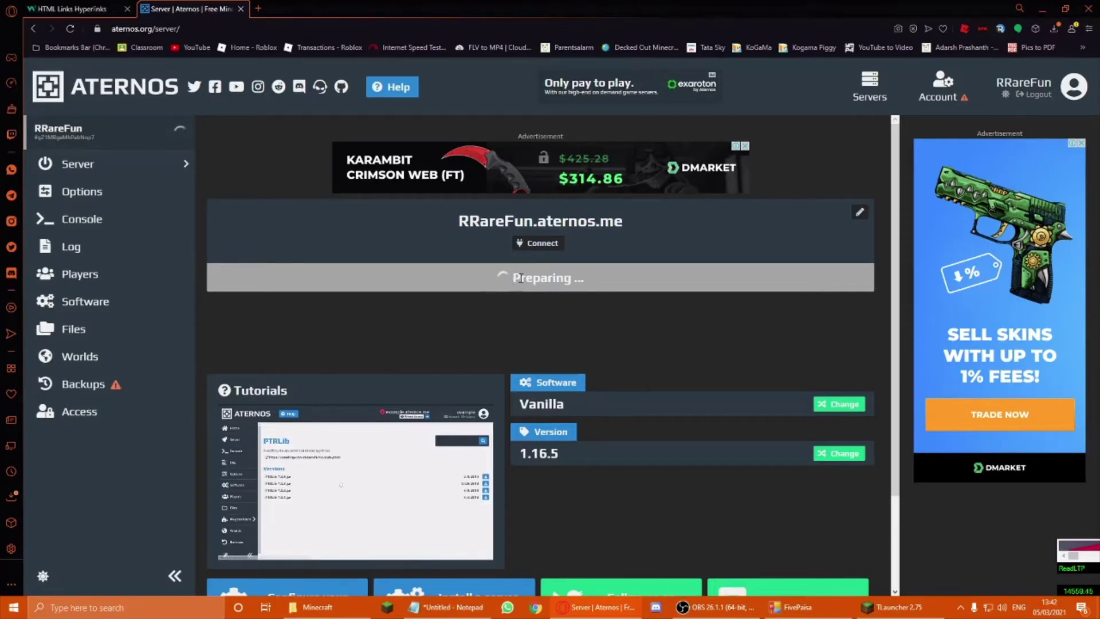
{"action": "left_click_drag", "start_coordinate": [512, 279], "coordinate": [587, 280]}
{"action": "left_click", "coordinate": [586, 285]}
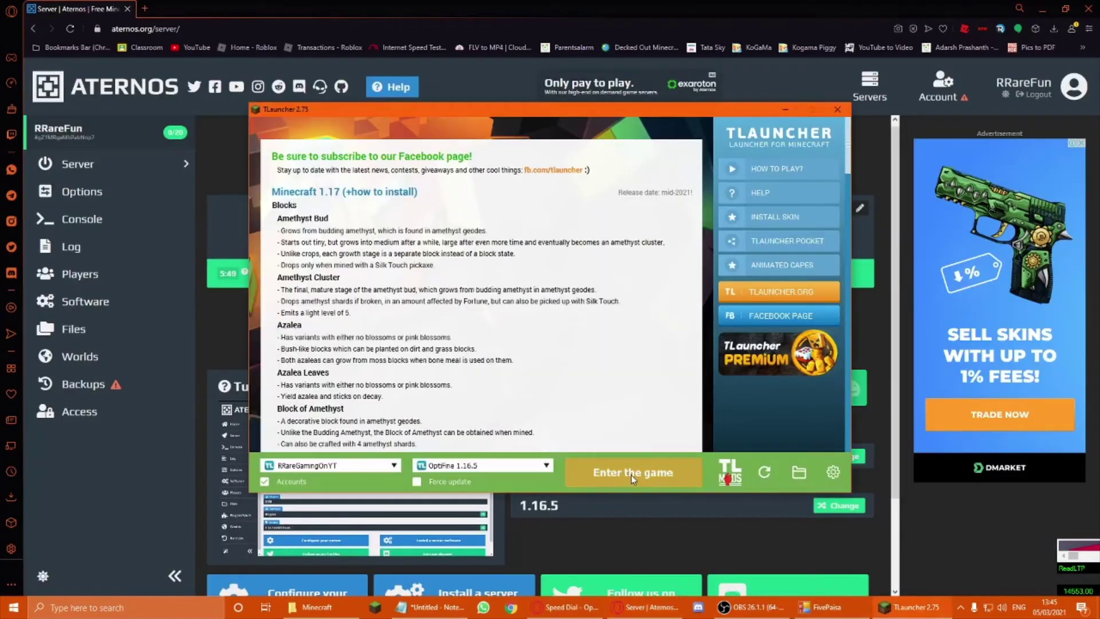
Launch Minecraft 1.16.5 with OptiFine from TLauncher
{"action": "left_click", "coordinate": [633, 477]}
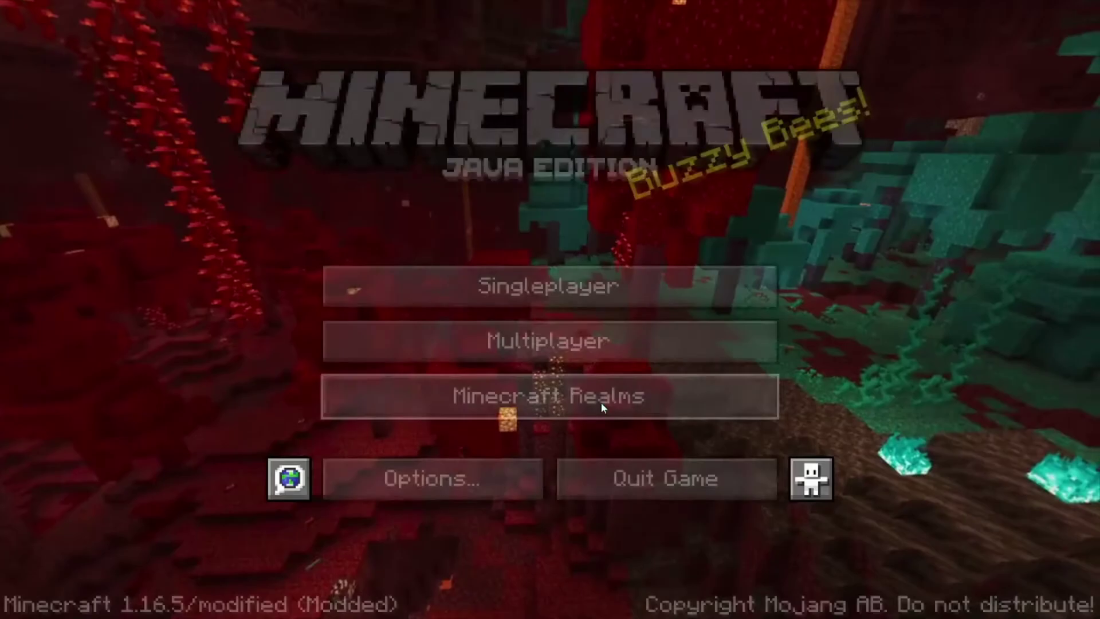
Use Multiplayer Direct Connect with the server's aternos.me address to join the world
{"action": "left_click", "coordinate": [583, 346]}
{"action": "left_click", "coordinate": [555, 517]}
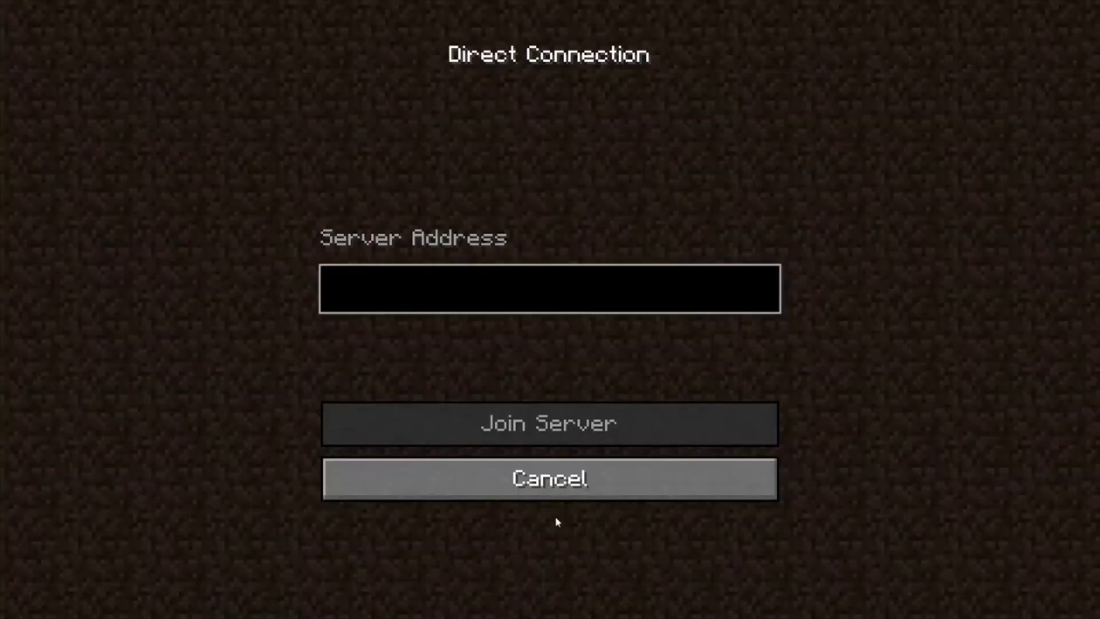
{"action": "left_click", "coordinate": [526, 302]}
{"action": "type", "text": "RRare"}
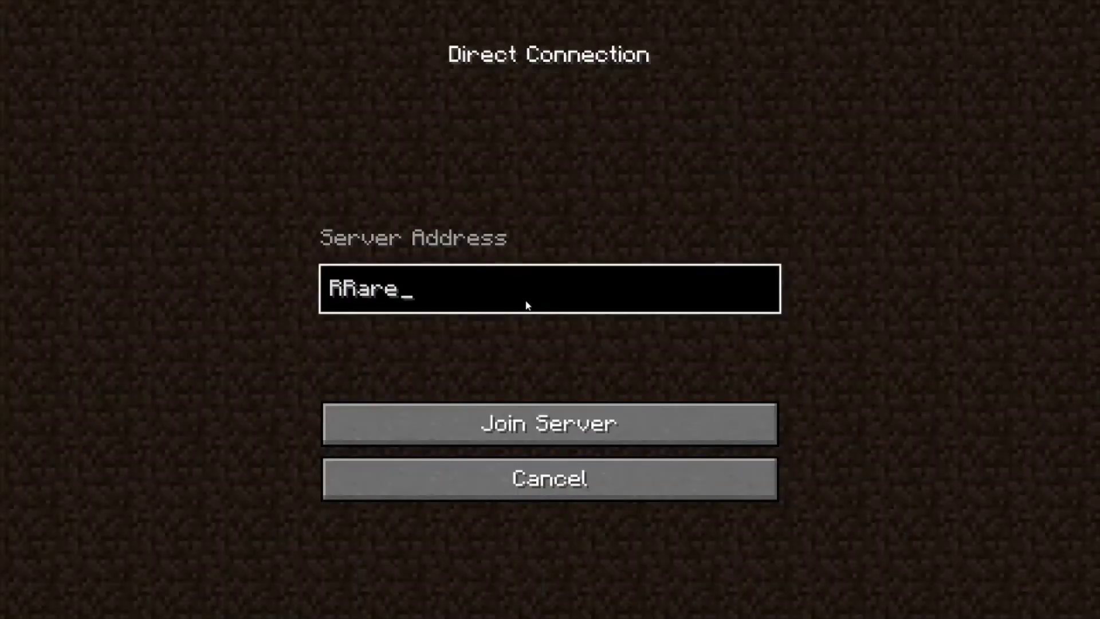
{"action": "type", "text": "Fun.atenrosm."}
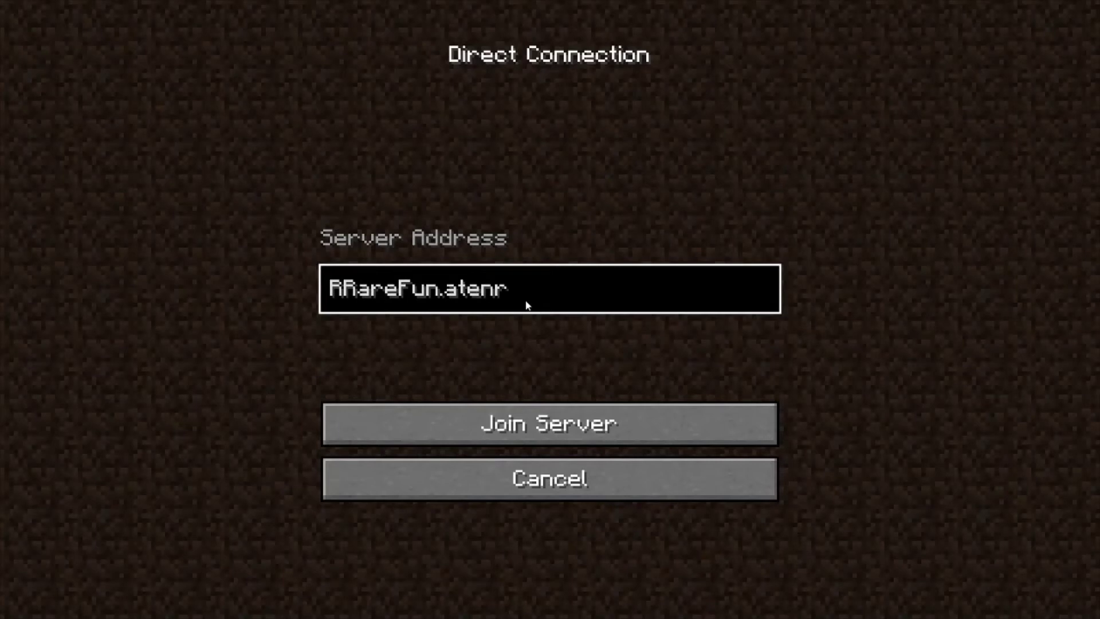
{"action": "key", "text": "BackSpace"}
{"action": "key", "text": "BackSpace"}
{"action": "key", "text": "BackSpace"}
{"action": "key", "text": "BackSpace"}
{"action": "key", "text": "BackSpace"}
{"action": "key", "text": "BackSpace"}
{"action": "key", "text": "BackSpace"}
{"action": "key", "text": "BackSpace"}
{"action": "key", "text": "BackSpace"}
{"action": "key", "text": "BackSpace"}
{"action": "key", "text": "BackSpace"}
{"action": "key", "text": "BackSpace"}
{"action": "key", "text": "BackSpace"}
{"action": "key", "text": "BackSpace"}
{"action": "key", "text": "BackSpace"}
{"action": "key", "text": "BackSpace"}
{"action": "key", "text": "BackSpace"}
{"action": "key", "text": "BackSpace"}
{"action": "type", "text": "rraref"}
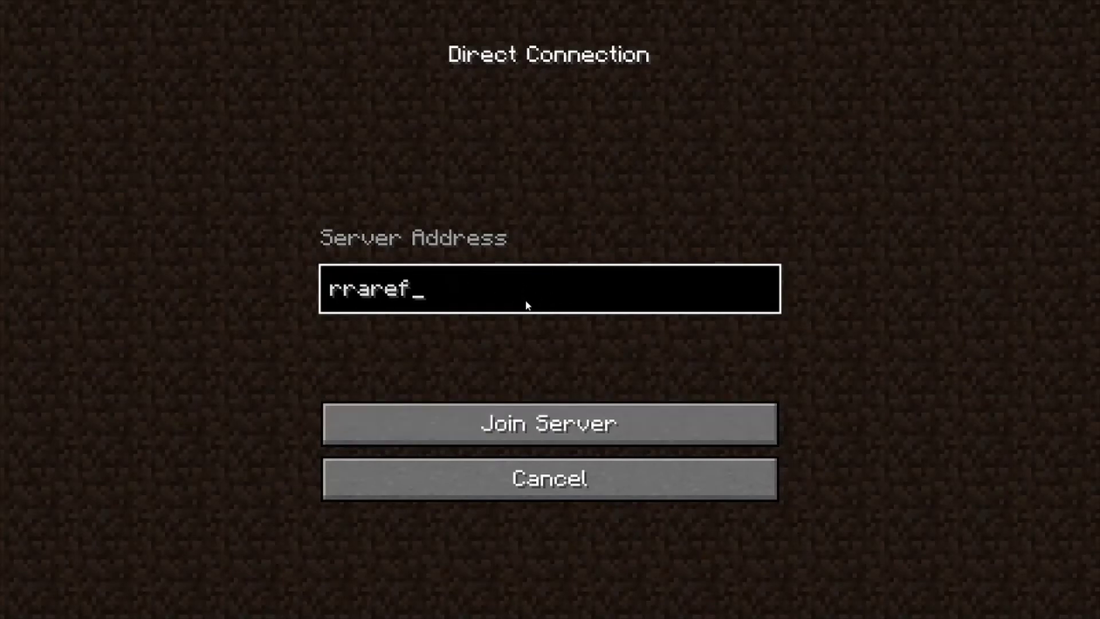
{"action": "type", "text": "un.aternos.me"}
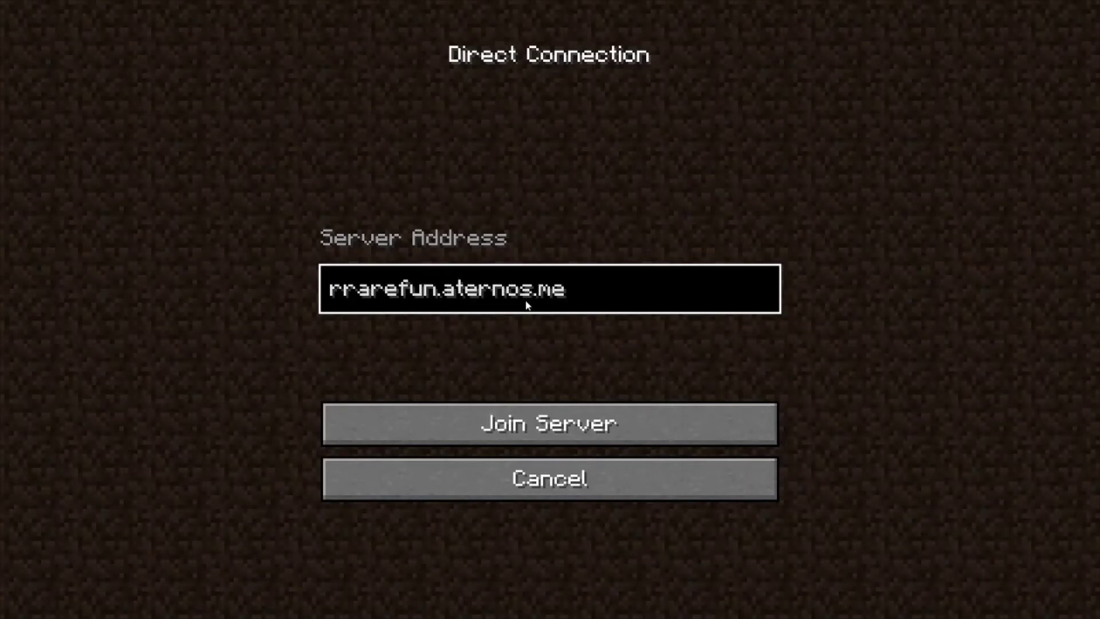
{"action": "key", "text": "Return"}
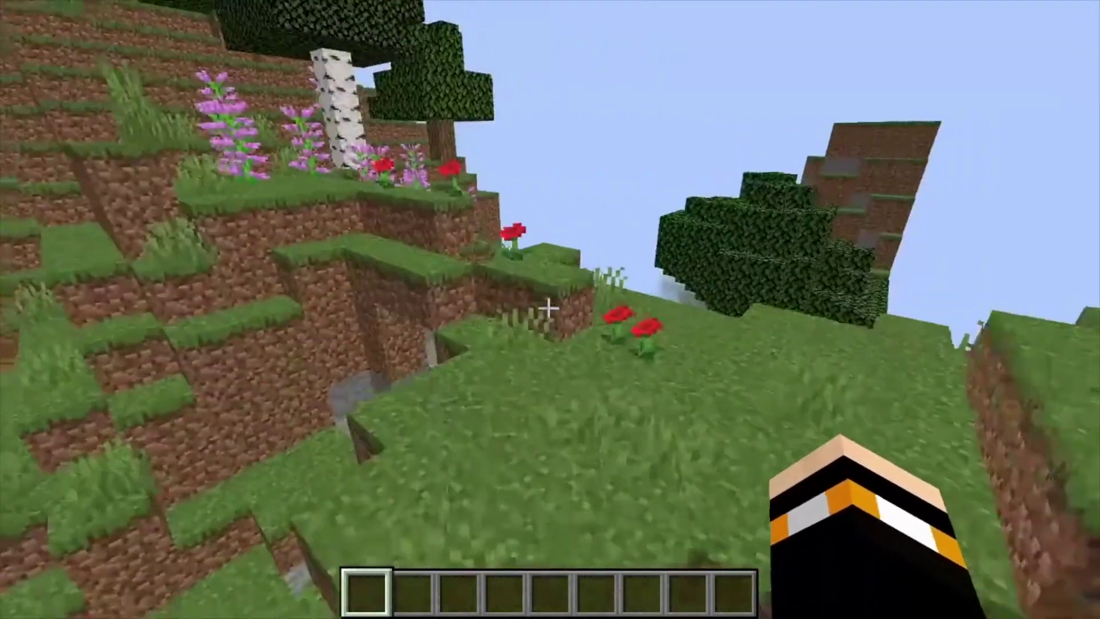
{"action": "key", "text": "F5"}
{"action": "key", "text": "F5"}
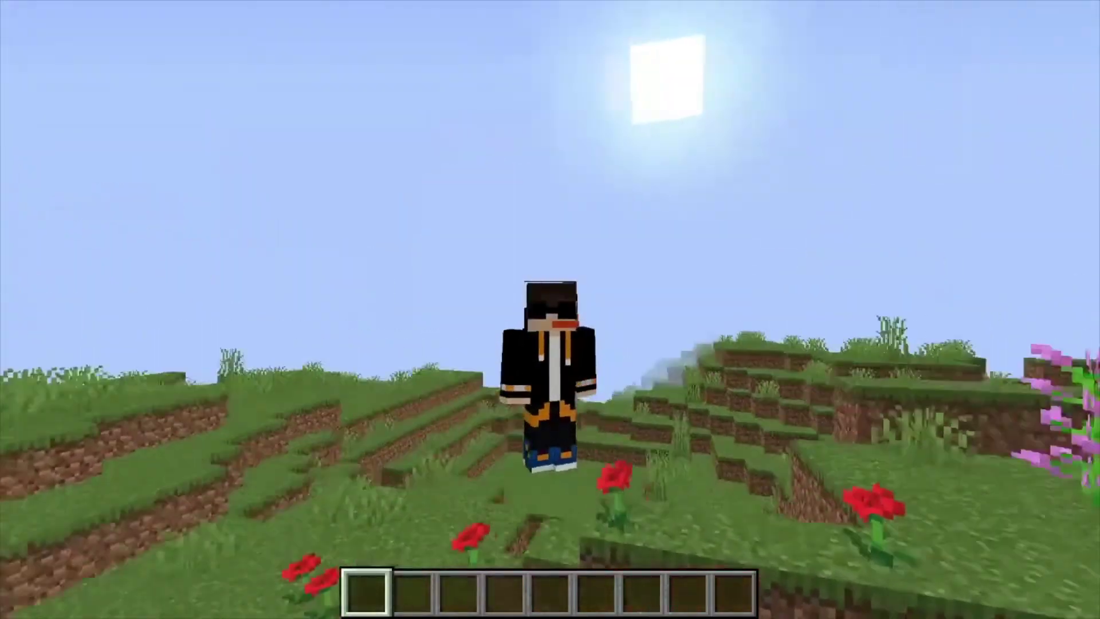
{"action": "key", "text": "F5"}
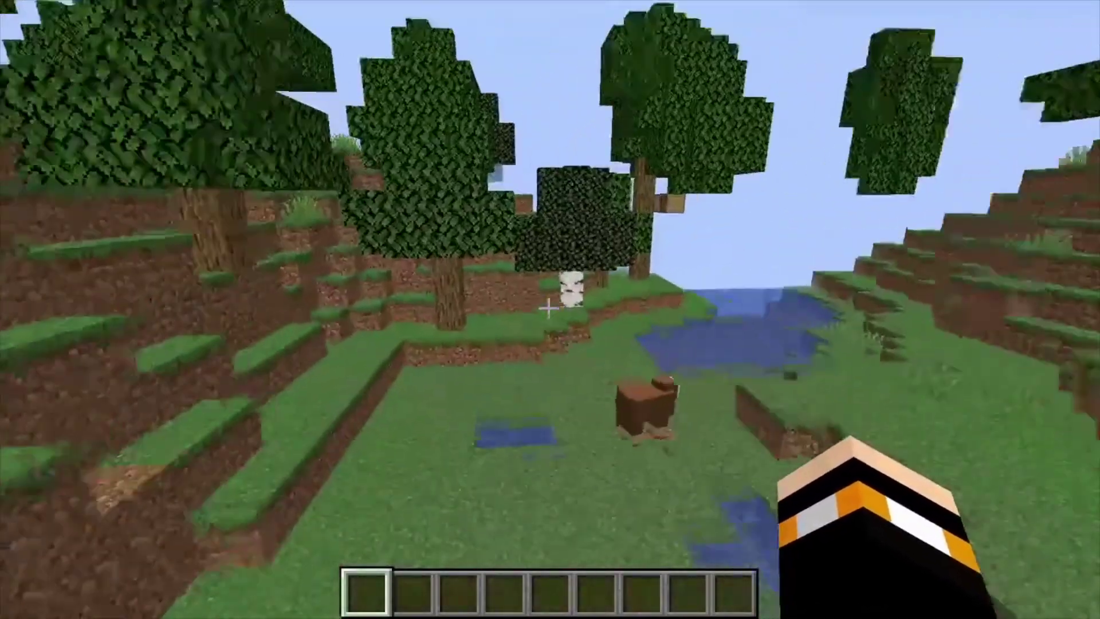
{"action": "key", "text": "slash"}
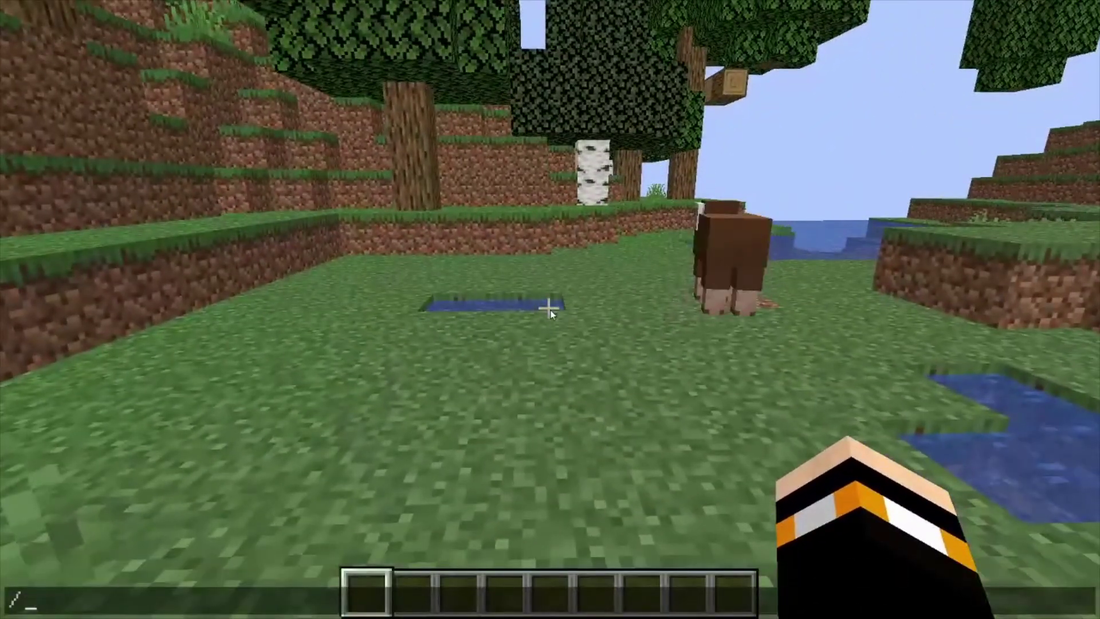
{"action": "key", "text": "Escape"}
{"action": "key", "text": "Escape"}
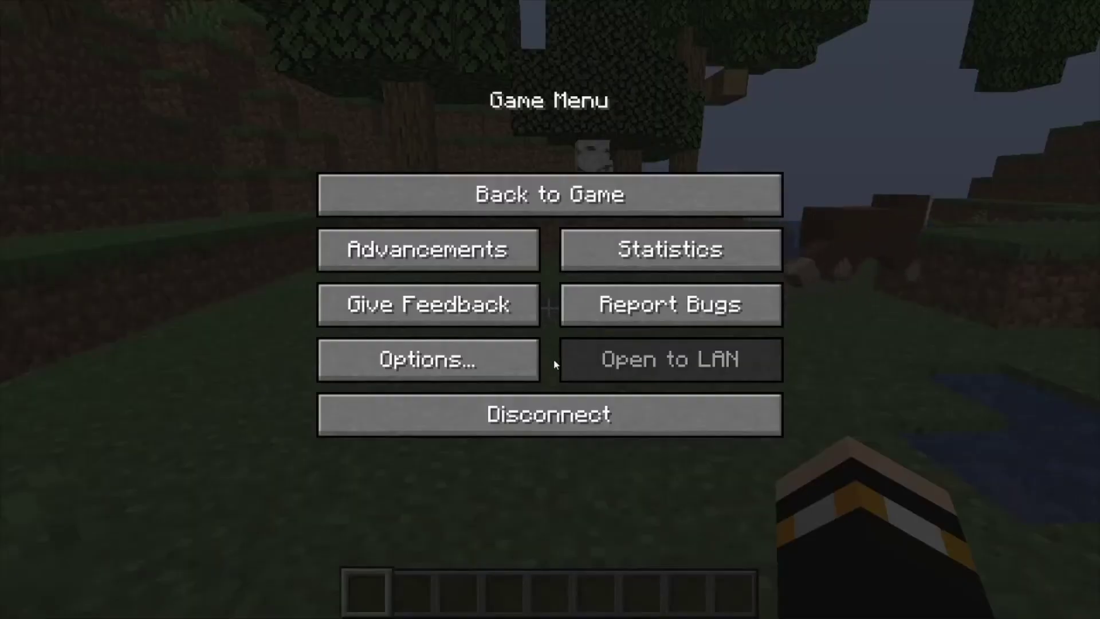
{"action": "key", "text": "Escape"}
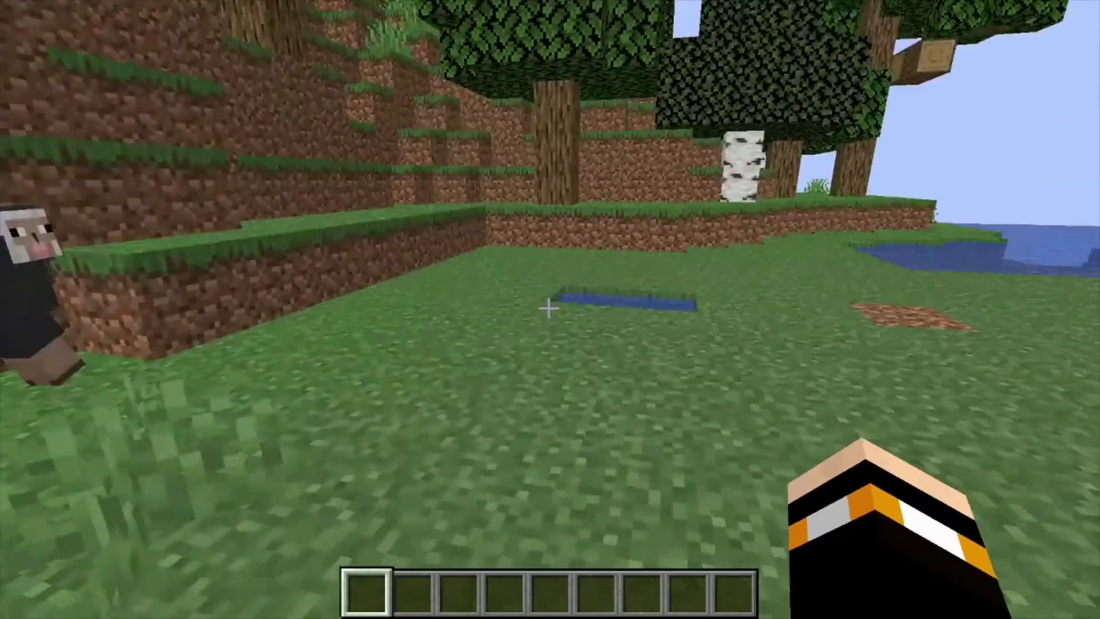
{"action": "key", "text": "F5"}
{"action": "key", "text": "F5"}
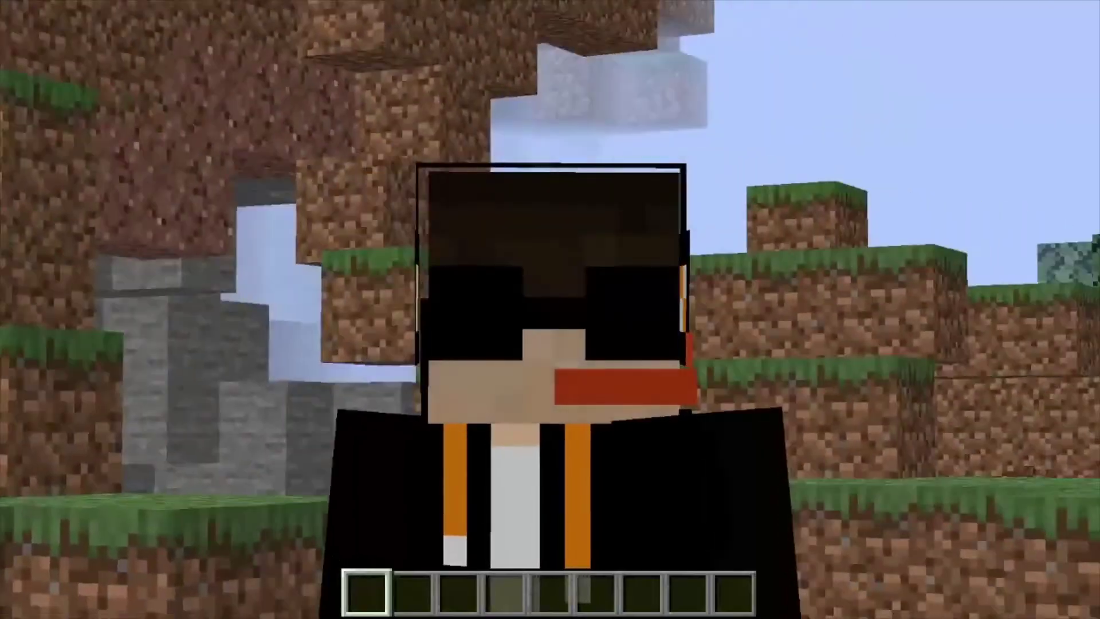